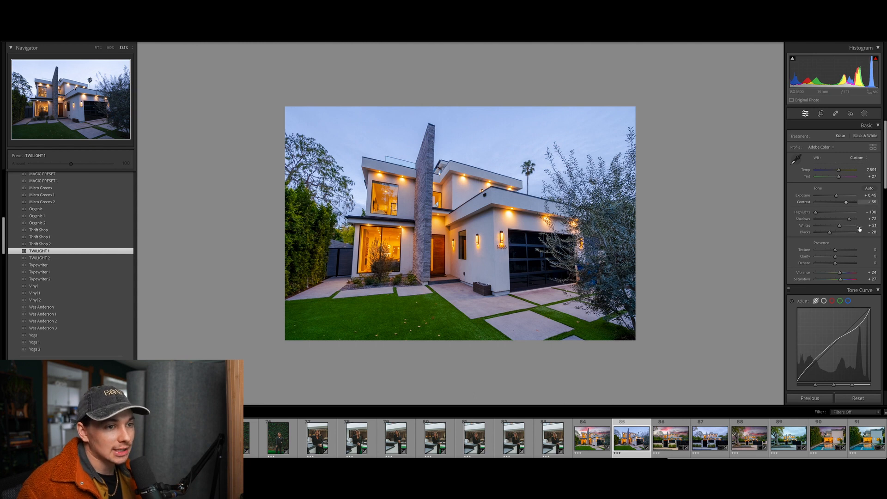
pyautogui.scroll(-2, 859, 228)
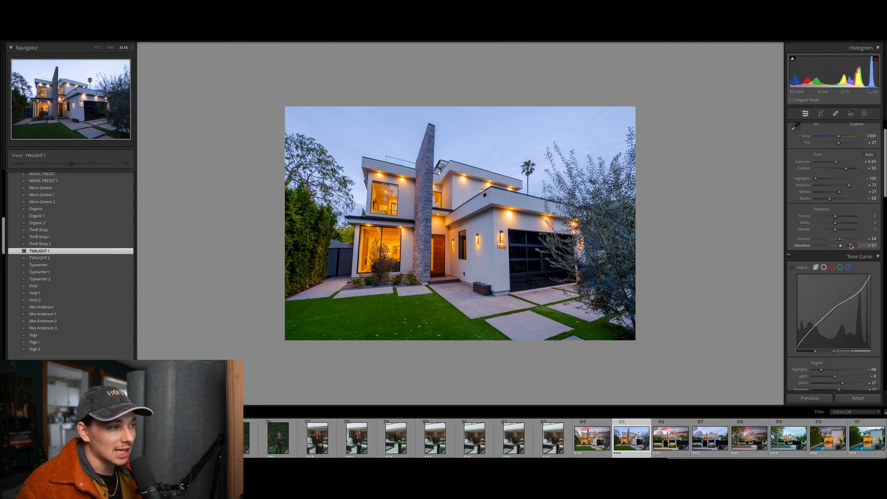
pyautogui.scroll(-1, 851, 246)
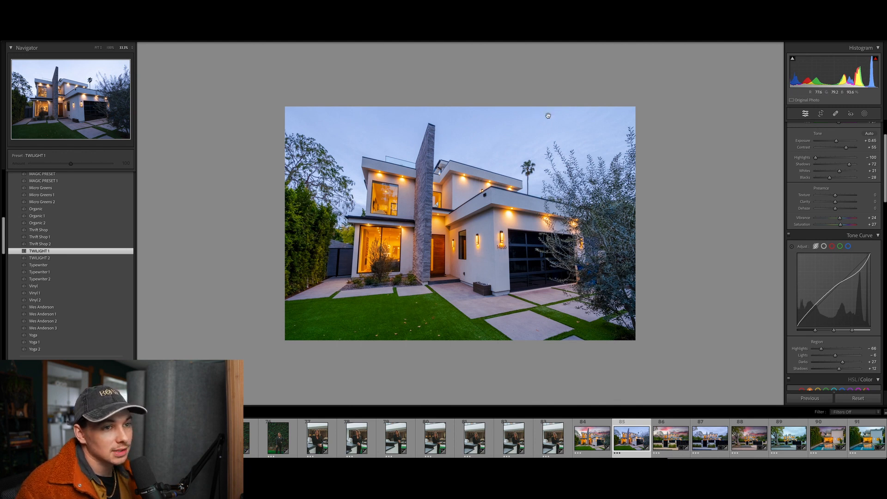
pyautogui.scroll(-3, 828, 239)
pyautogui.scroll(-10, 828, 240)
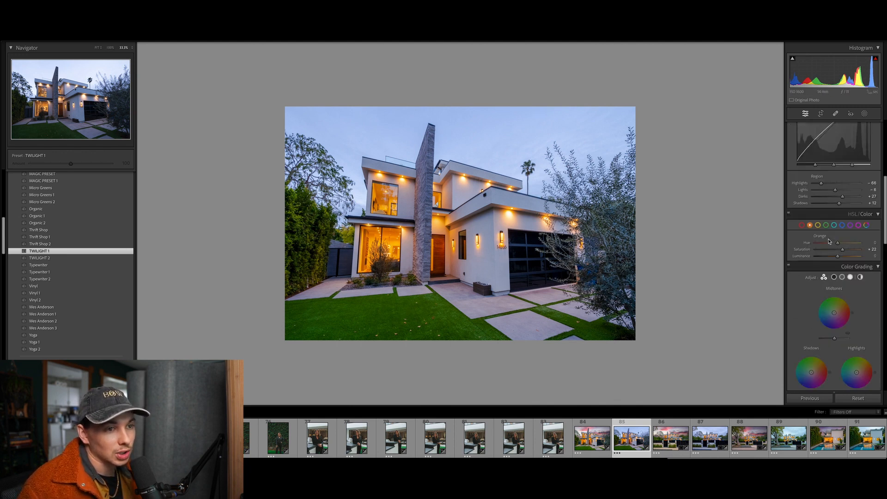
pyautogui.scroll(-9, 828, 241)
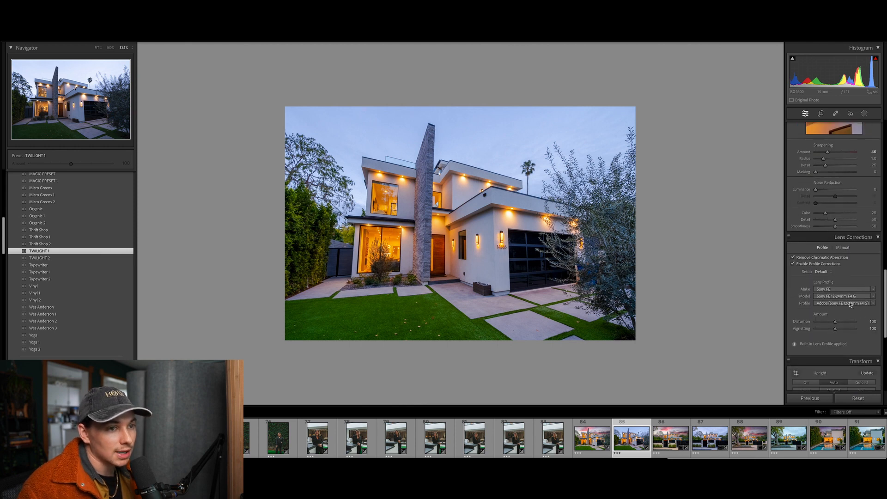
pyautogui.scroll(-5, 828, 264)
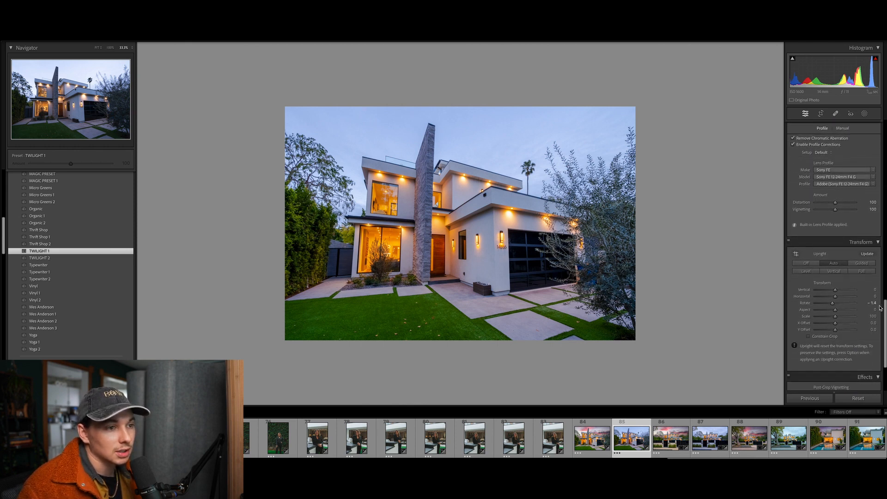
pyautogui.moveTo(828, 303); pyautogui.dragTo(823, 305)
pyautogui.scroll(-2, 841, 271)
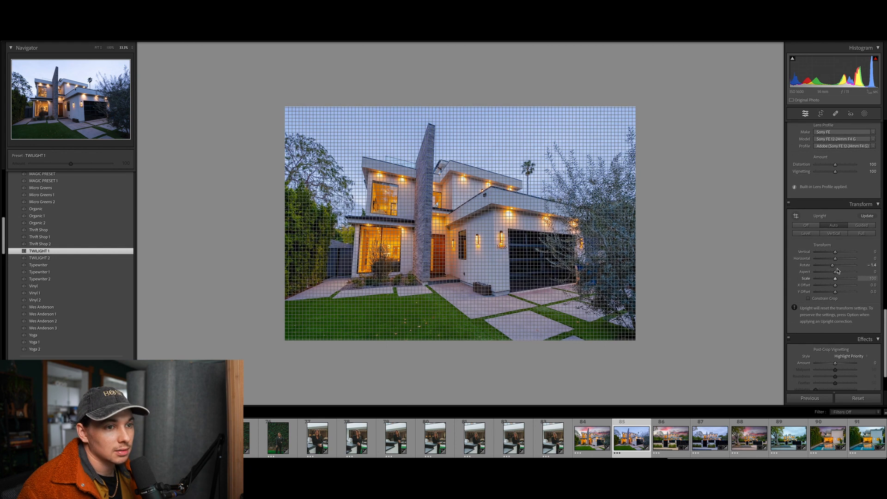
pyautogui.doubleClick(835, 266)
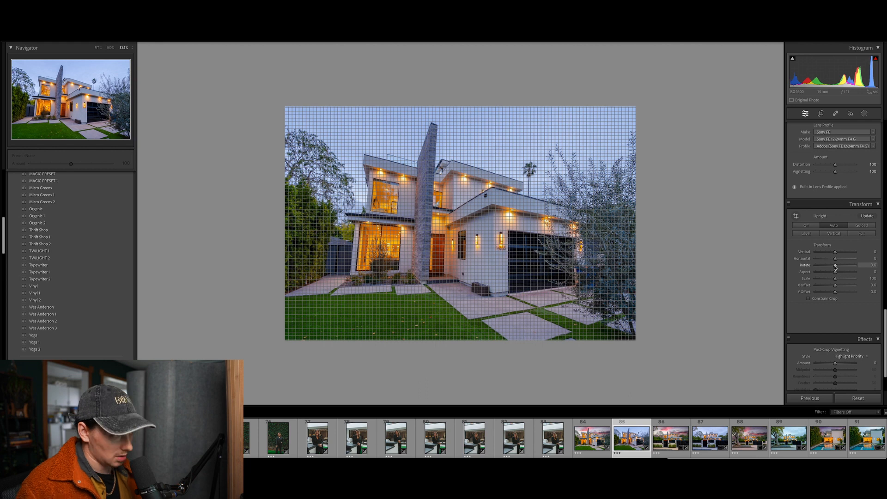
pyautogui.hotkey('ctrl', 'z')
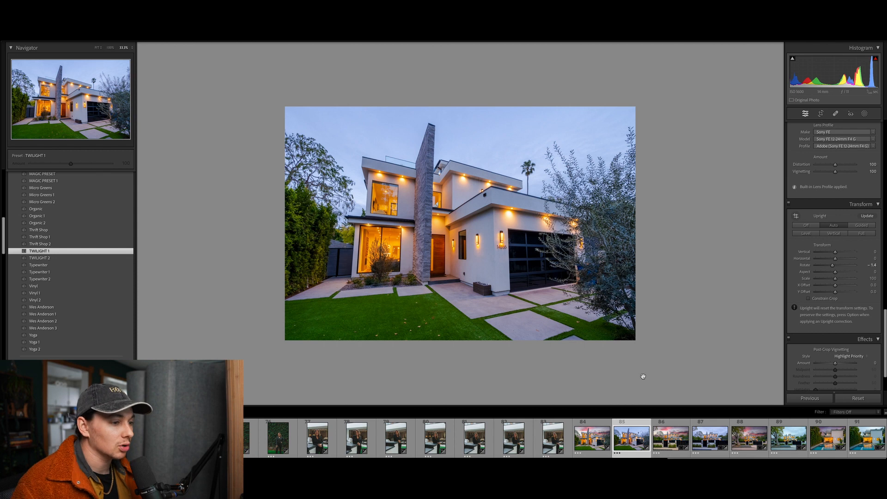
# Pick the pink-sky house photo over the blue-sky one and apply the TWILIGHT 2 preset
pyautogui.press('Left')
pyautogui.rightClick(633, 441)
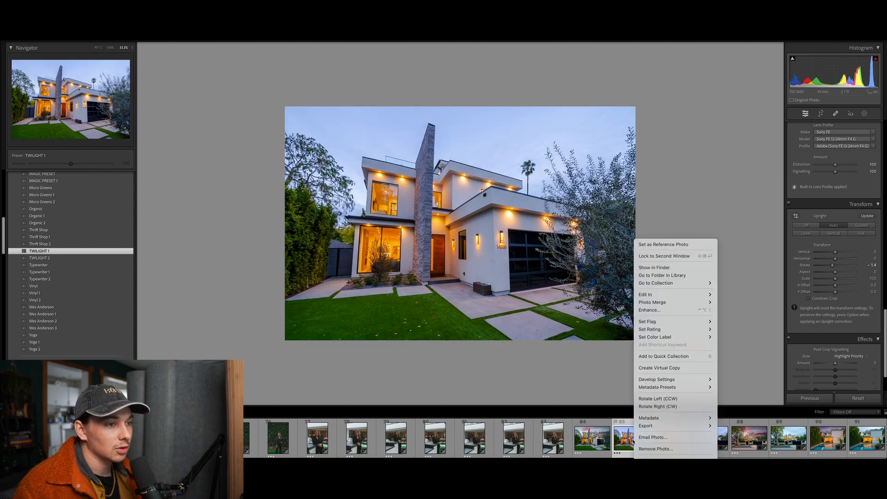
pyautogui.moveTo(697, 294)
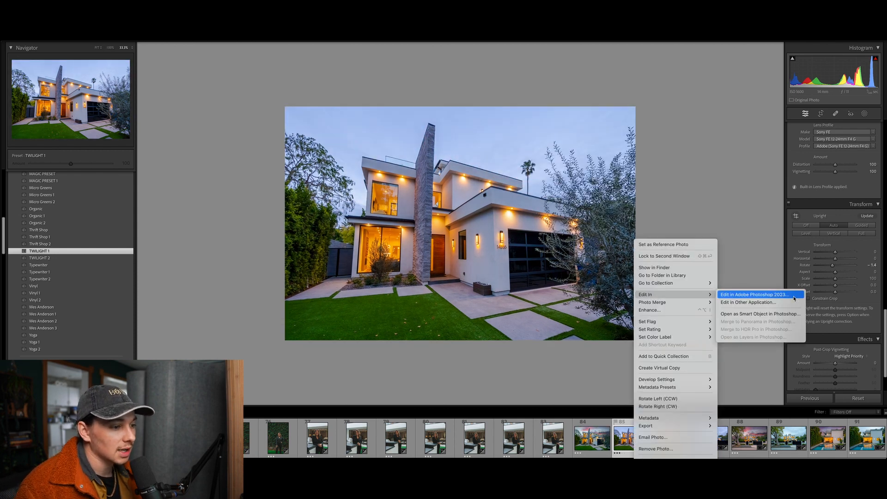
pyautogui.click(745, 229)
pyautogui.click(599, 441)
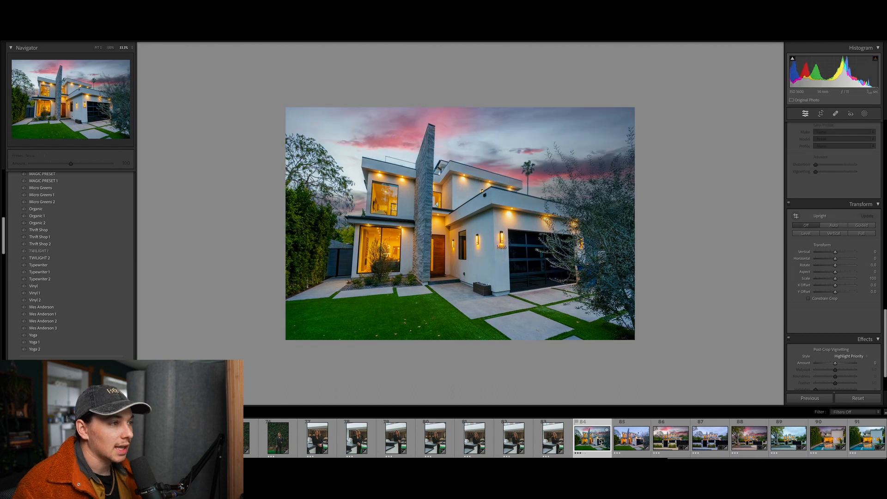
pyautogui.click(627, 442)
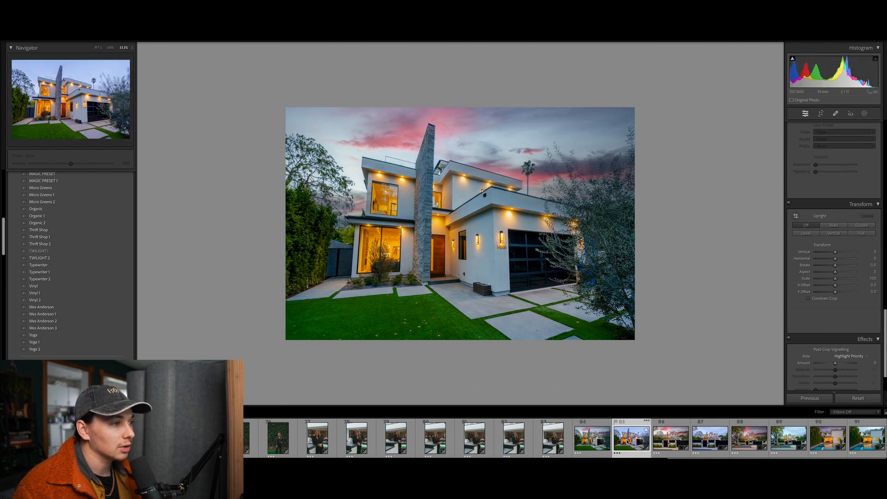
pyautogui.click(588, 440)
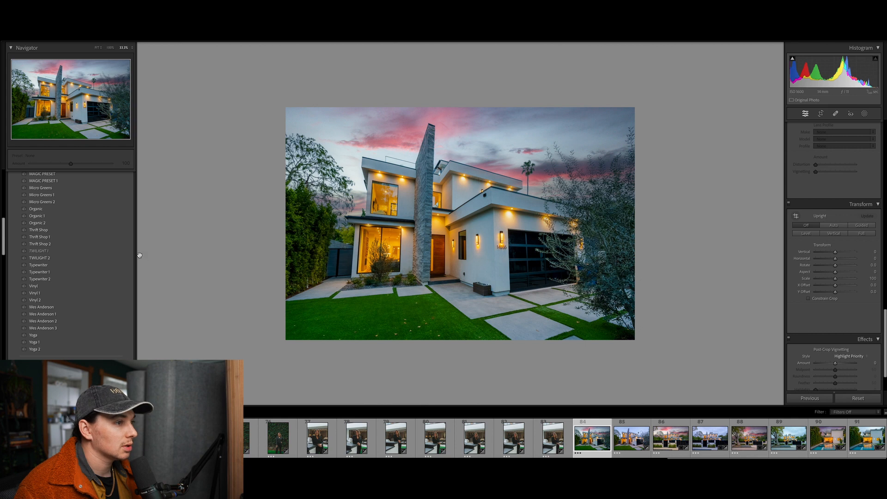
pyautogui.click(79, 260)
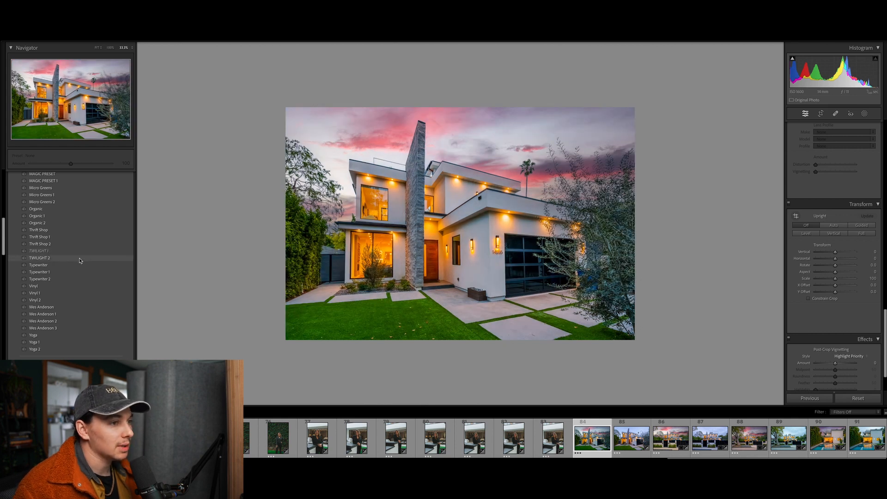
# Reapply the TWILIGHT 2 preset and review its settings across the Develop panels
pyautogui.click(80, 261)
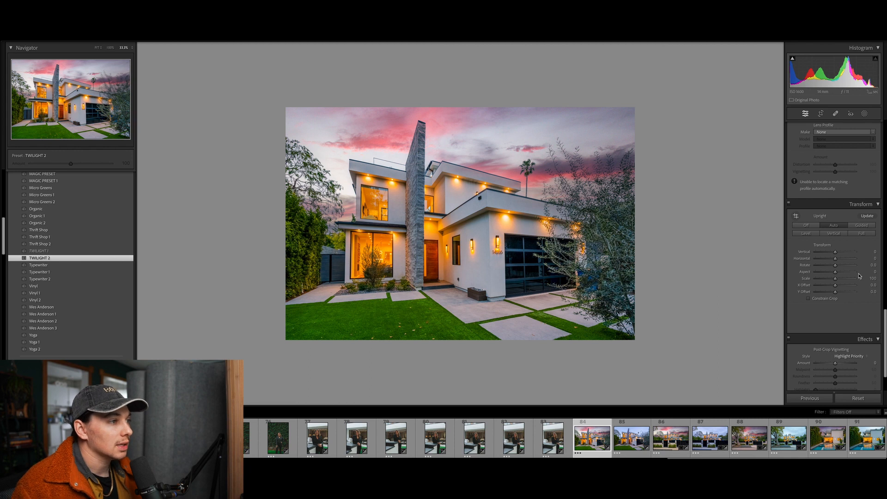
pyautogui.scroll(1, 859, 312)
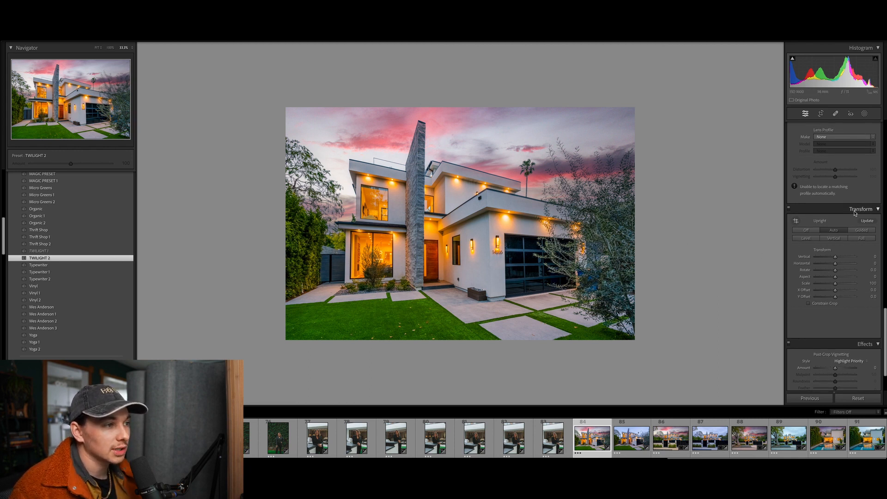
pyautogui.scroll(5, 859, 210)
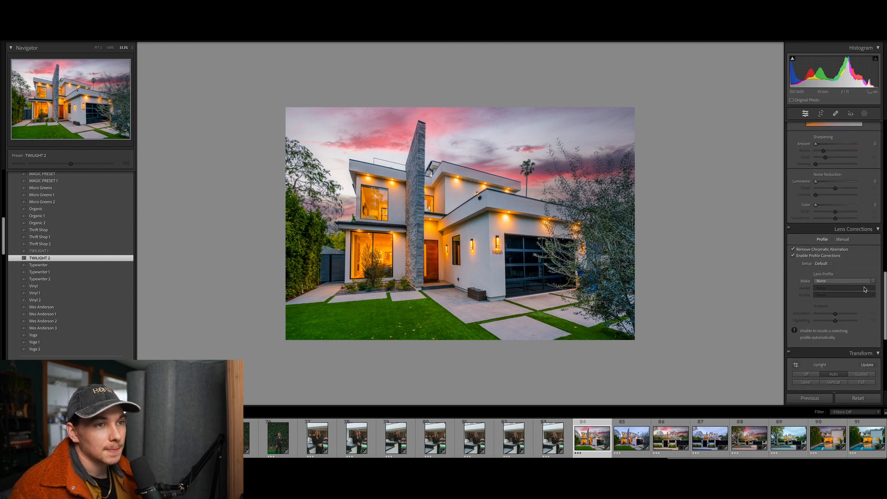
pyautogui.scroll(10, 854, 299)
pyautogui.scroll(10, 854, 299)
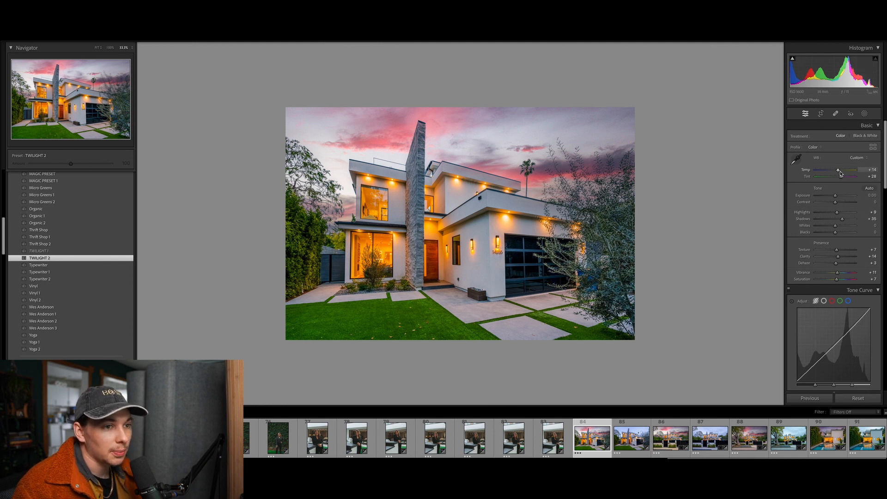
pyautogui.scroll(-1, 843, 240)
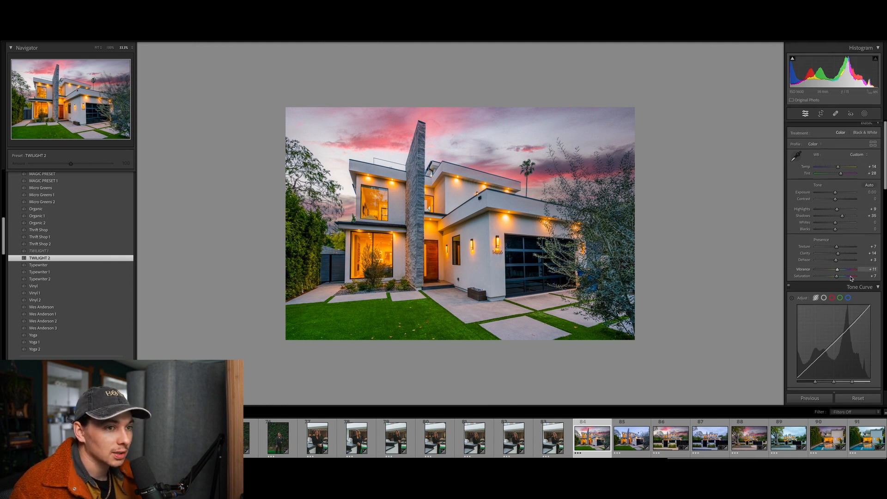
pyautogui.scroll(-2, 851, 277)
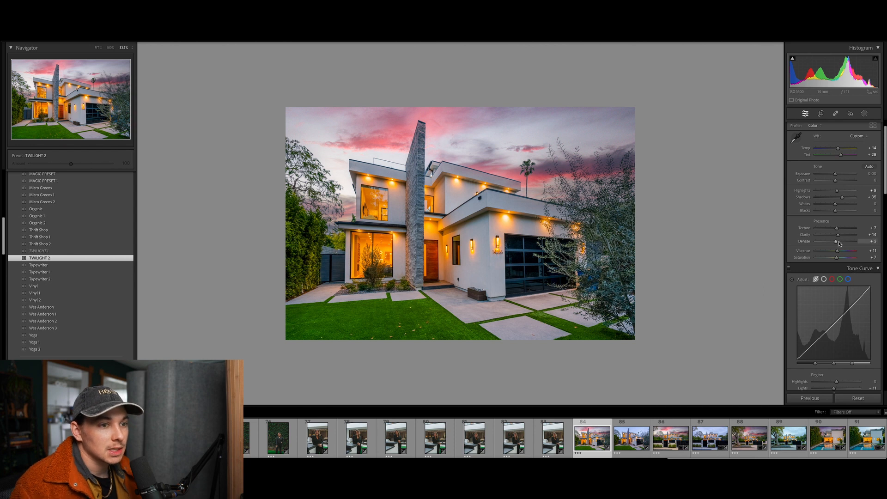
pyautogui.scroll(-6, 849, 263)
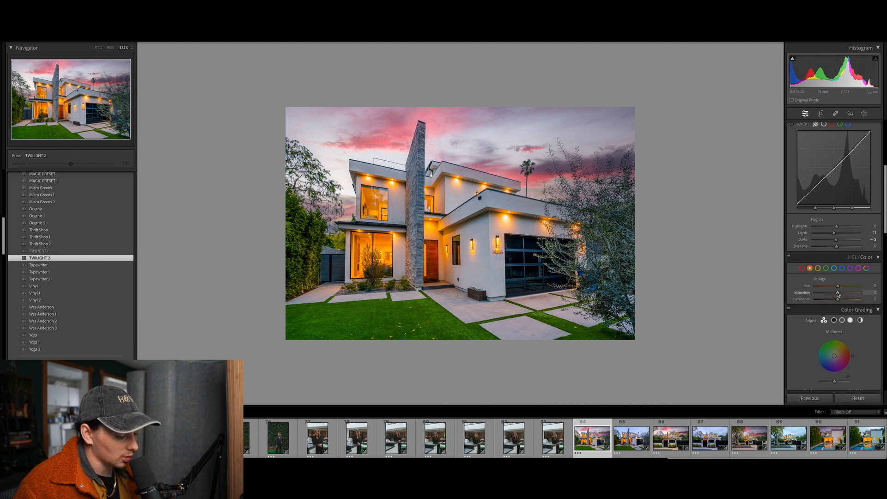
# Boost orange saturation to +27, then undo it back to 0 and toggle Masking open and shut
pyautogui.moveTo(837, 292); pyautogui.dragTo(844, 293)
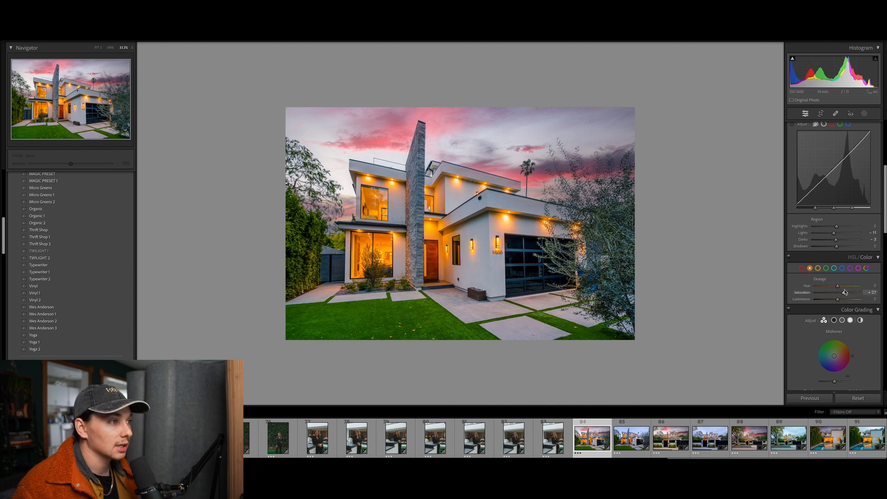
pyautogui.hotkey('ctrl', 'z')
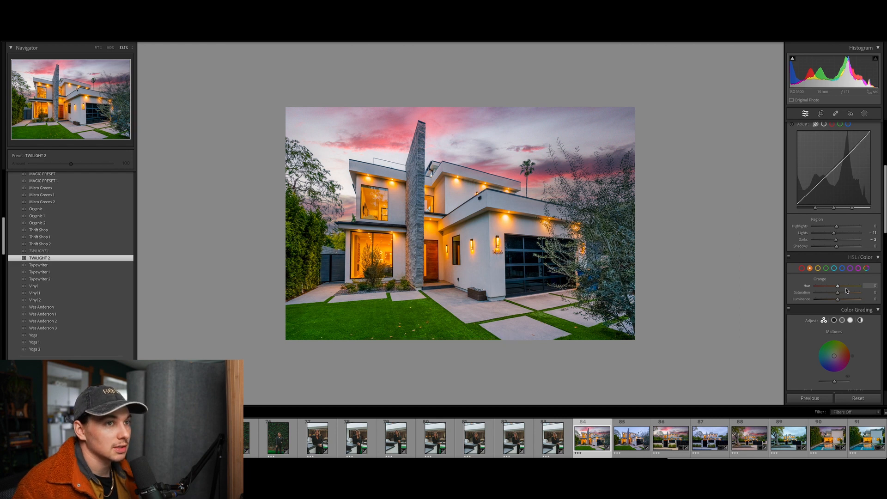
pyautogui.click(865, 114)
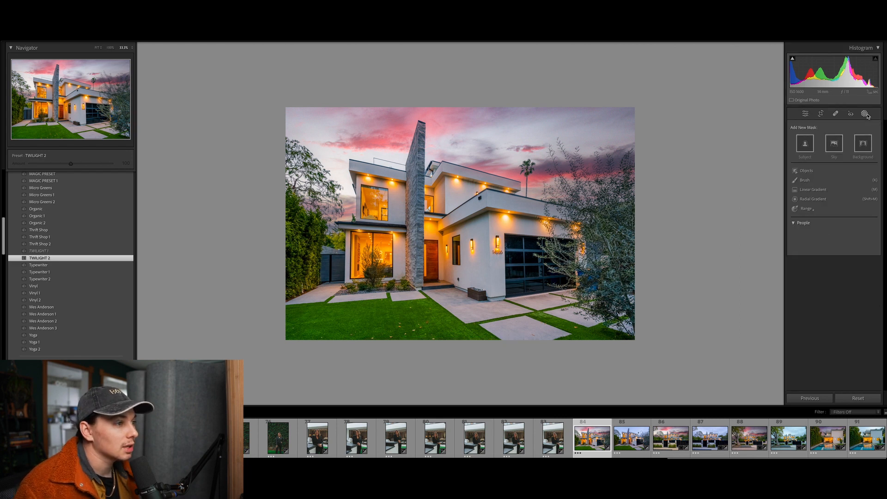
pyautogui.click(866, 115)
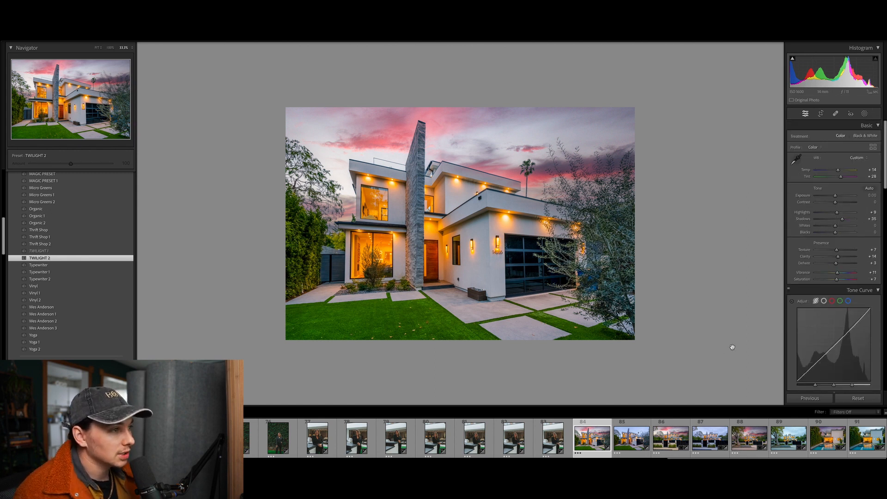
# Open photo 87, the blue-sky gated house, then photo 86, its pink-sky version
pyautogui.click(710, 440)
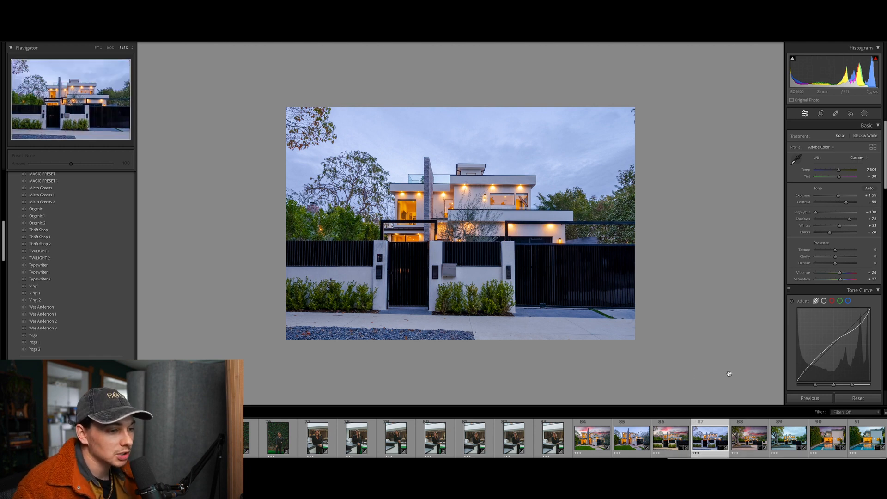
pyautogui.click(672, 440)
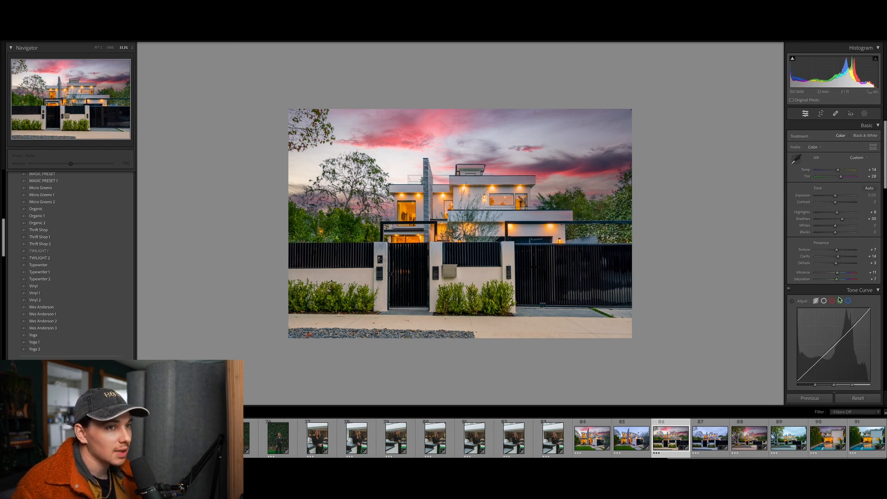
pyautogui.scroll(-1, 840, 277)
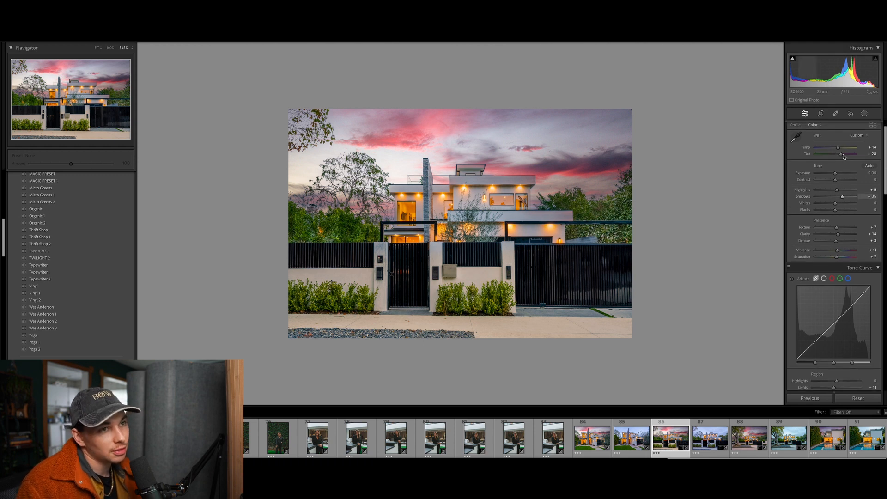
# Select Mask 1, brush over the gates and bushes, then delete and restore the mask
pyautogui.click(864, 115)
pyautogui.click(774, 74)
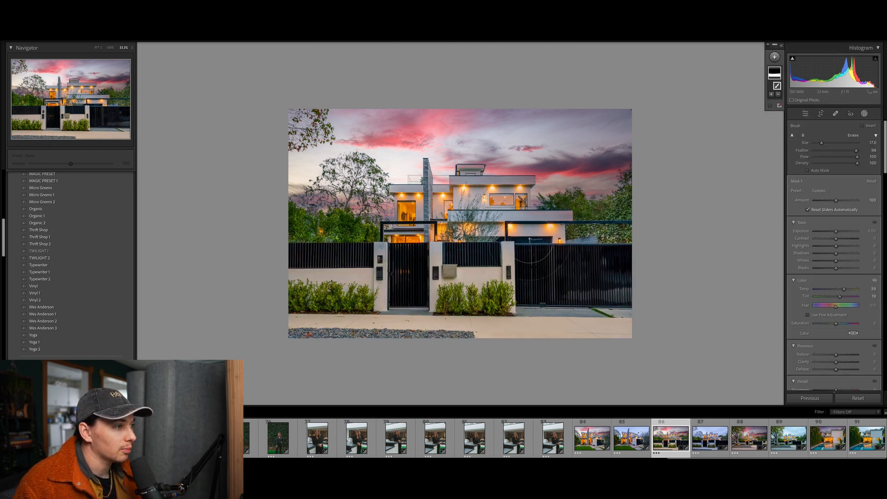
pyautogui.moveTo(595, 284)
pyautogui.mouseDown()
pyautogui.moveTo(589, 301)
pyautogui.moveTo(552, 317)
pyautogui.moveTo(394, 285)
pyautogui.moveTo(307, 304)
pyautogui.mouseUp()
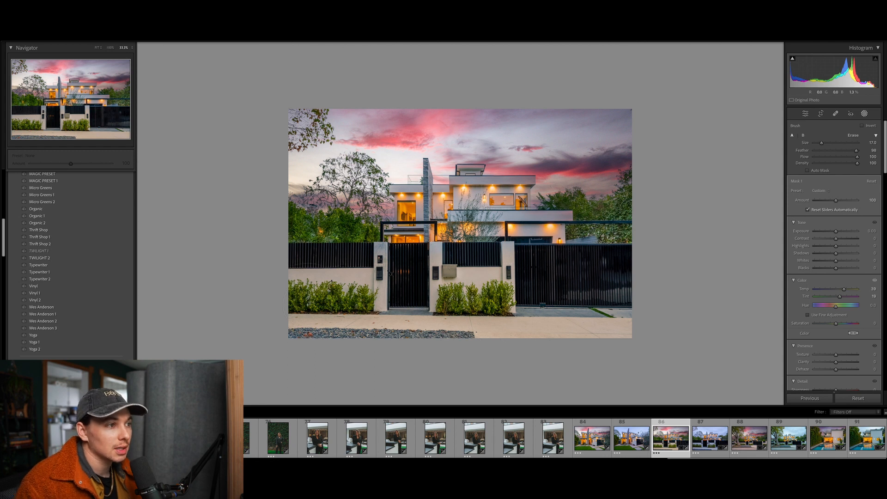
pyautogui.moveTo(776, 75)
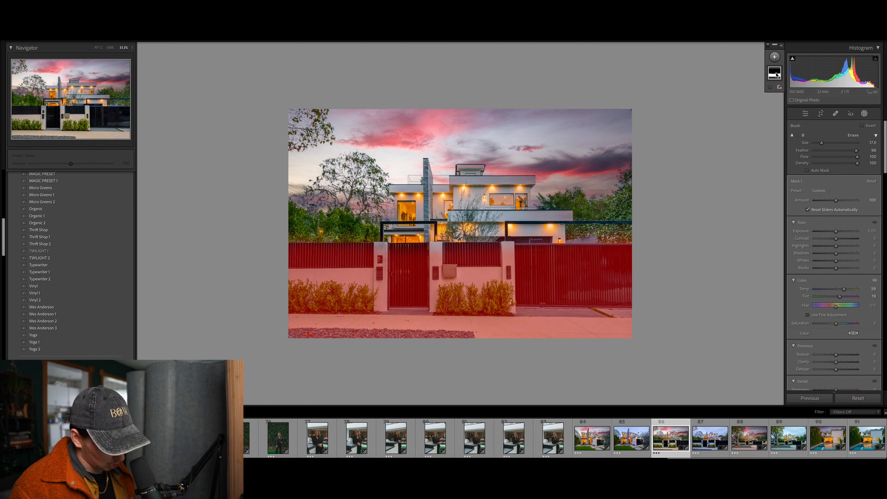
pyautogui.press('Delete')
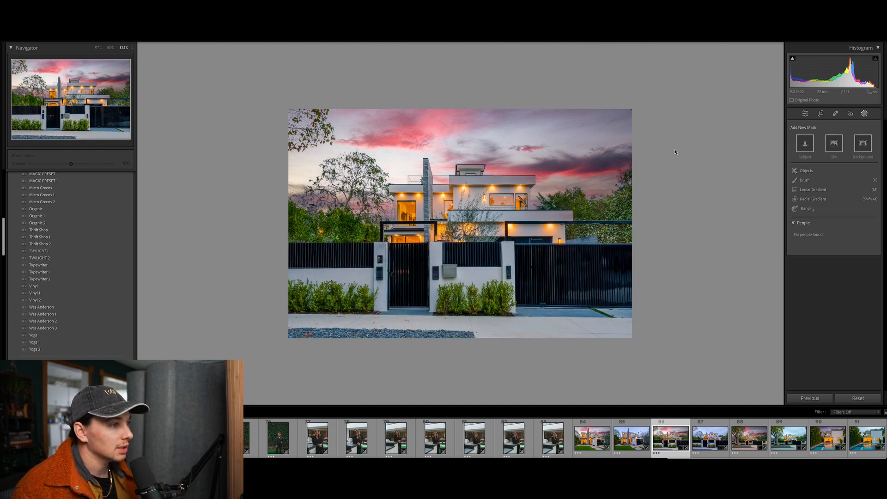
pyautogui.hotkey('ctrl', 'z')
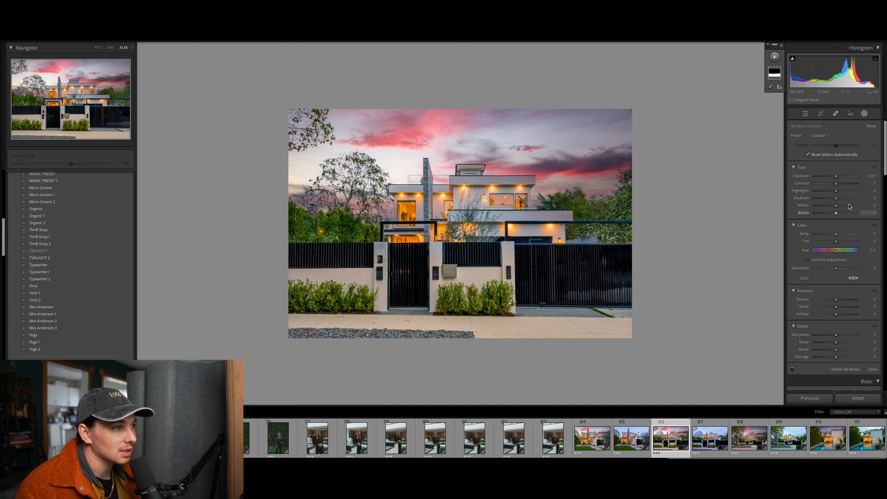
# Reopen Masking and reselect Mask 1 to show its Temp 39, Tint 19 fence coverage
pyautogui.click(873, 370)
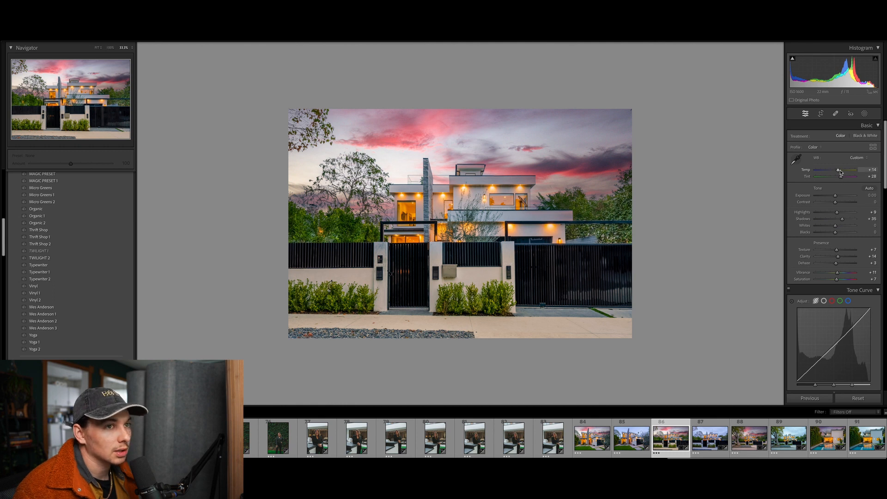
pyautogui.click(865, 113)
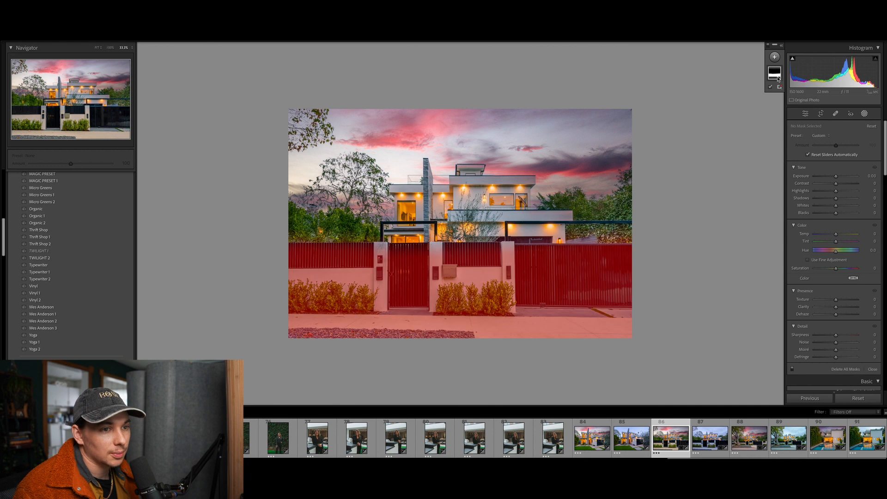
pyautogui.click(776, 74)
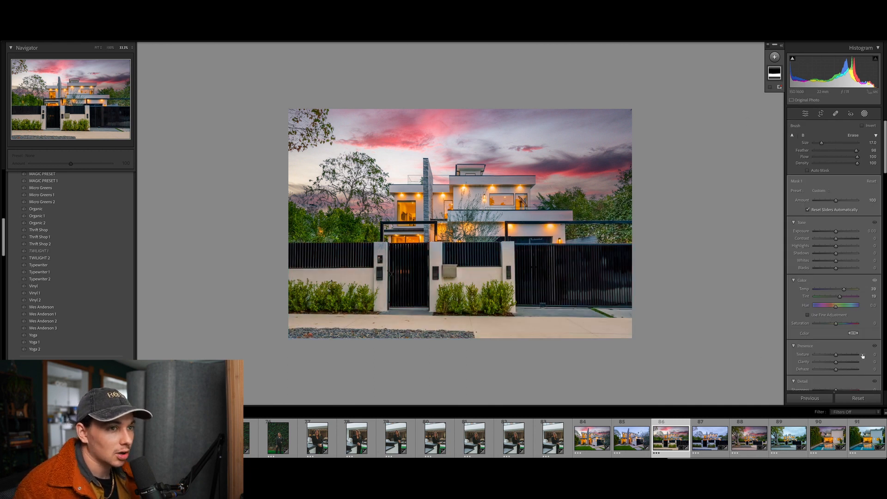
pyautogui.scroll(-5, 863, 357)
pyautogui.scroll(-2, 863, 358)
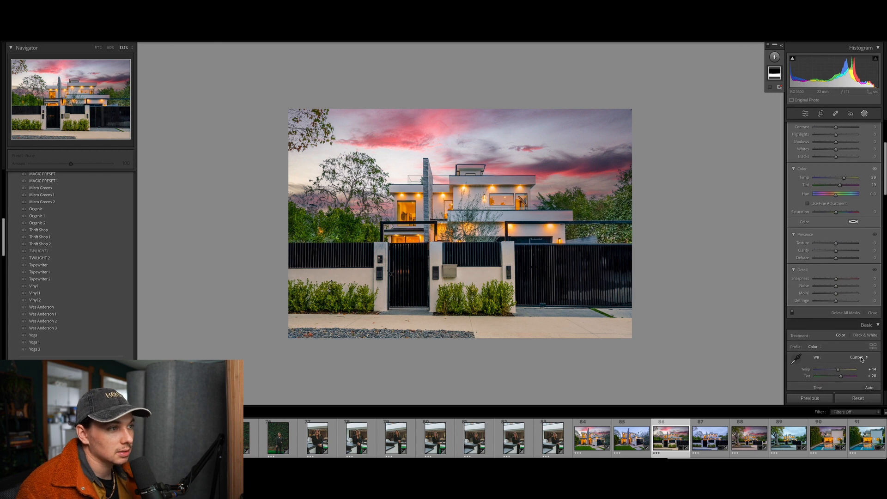
# Close the masking tools and open photo 89, the house framed by the large tree
pyautogui.click(872, 313)
pyautogui.scroll(-2, 871, 323)
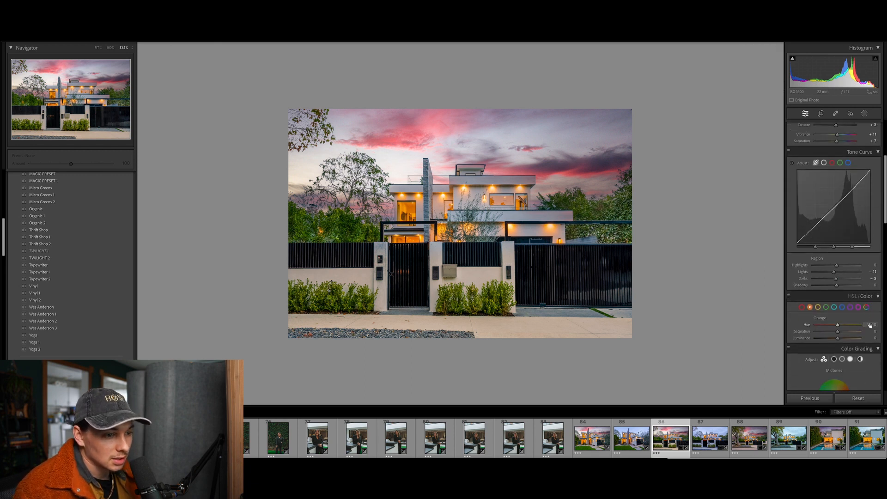
pyautogui.scroll(-2, 869, 325)
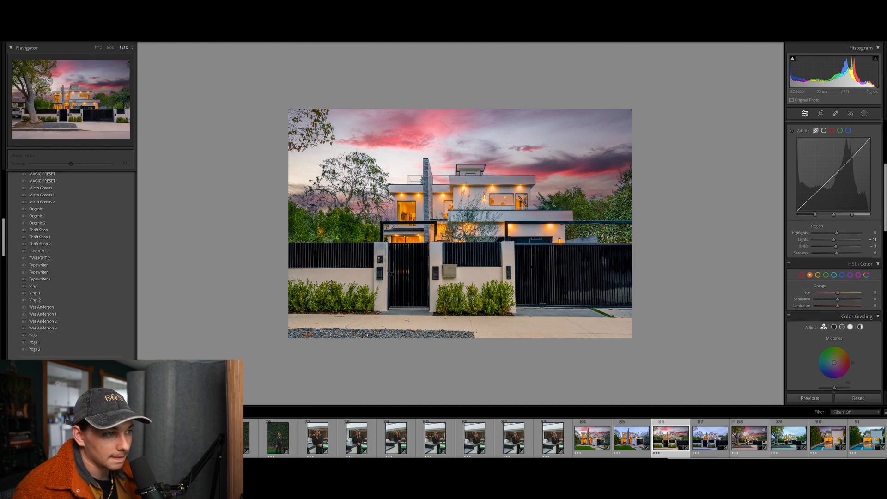
pyautogui.click(789, 441)
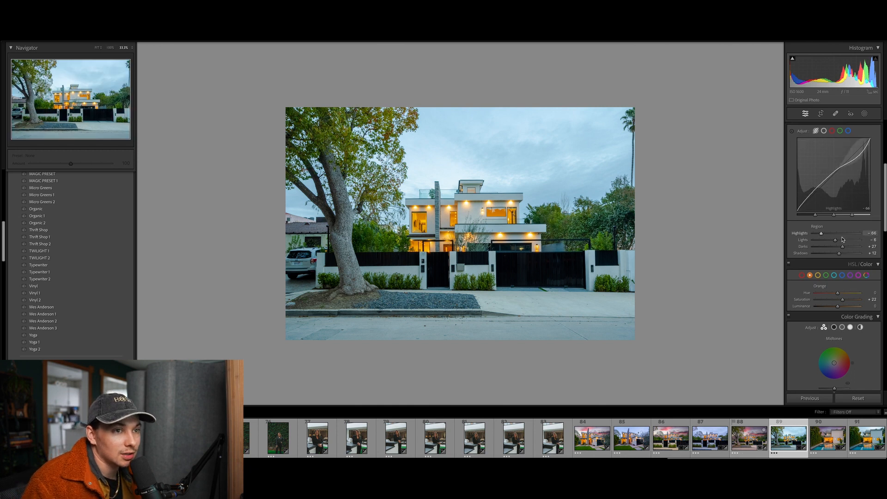
pyautogui.scroll(5, 845, 189)
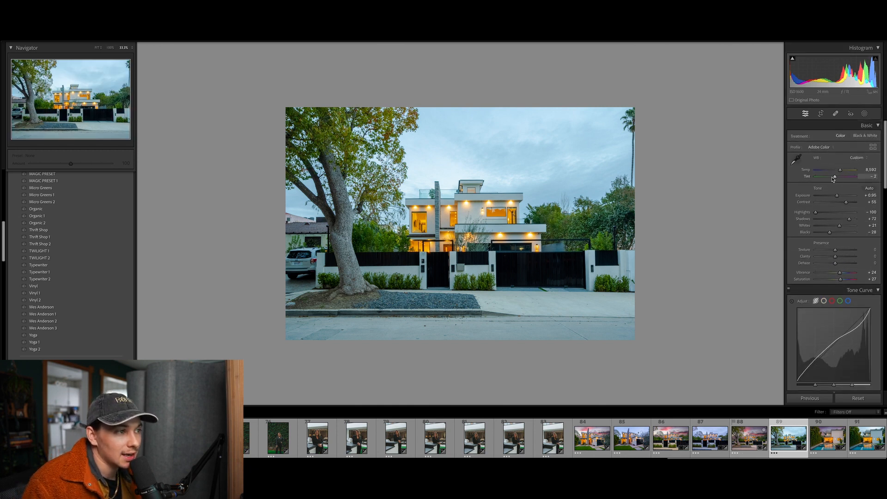
pyautogui.moveTo(832, 179); pyautogui.dragTo(840, 178)
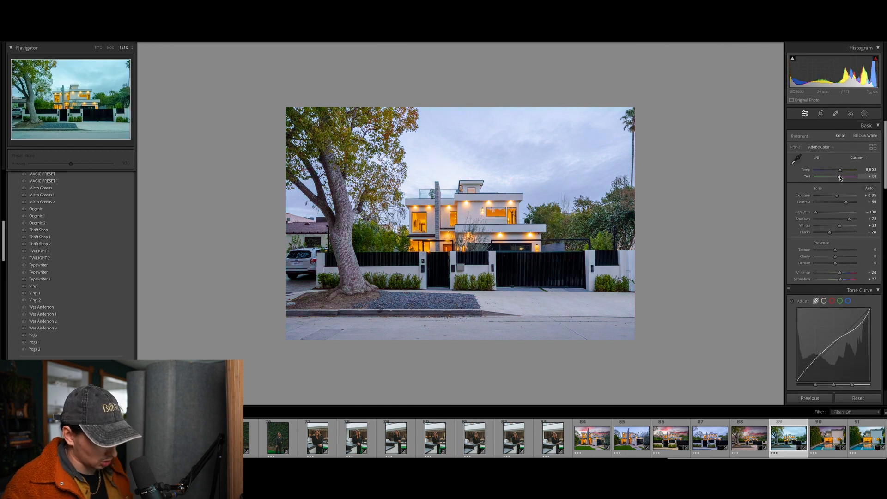
pyautogui.hotkey('ctrl', 'z')
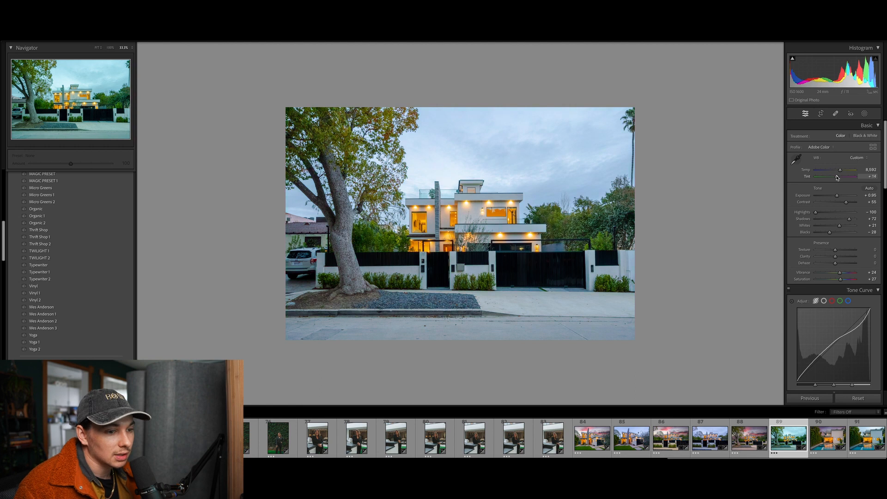
pyautogui.moveTo(837, 177); pyautogui.dragTo(837, 178)
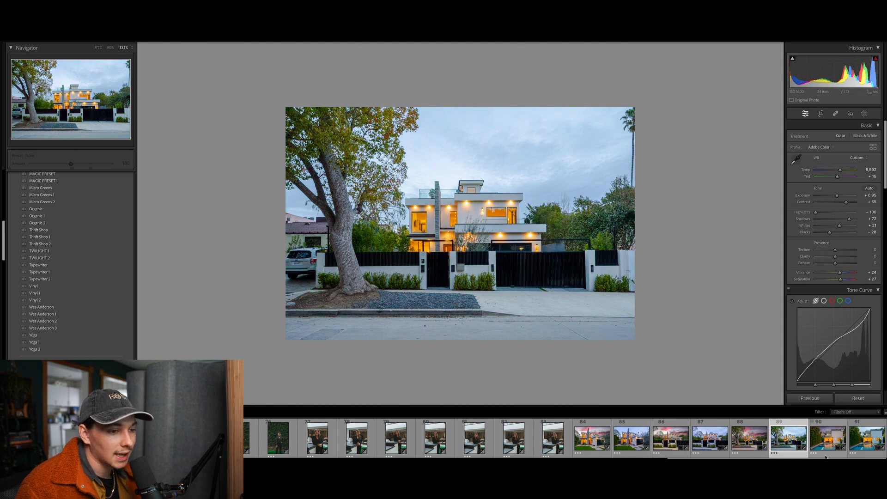
# Open photo 88 and select its Mask 1 brush over the fence and street, showing Temp 20
pyautogui.click(753, 442)
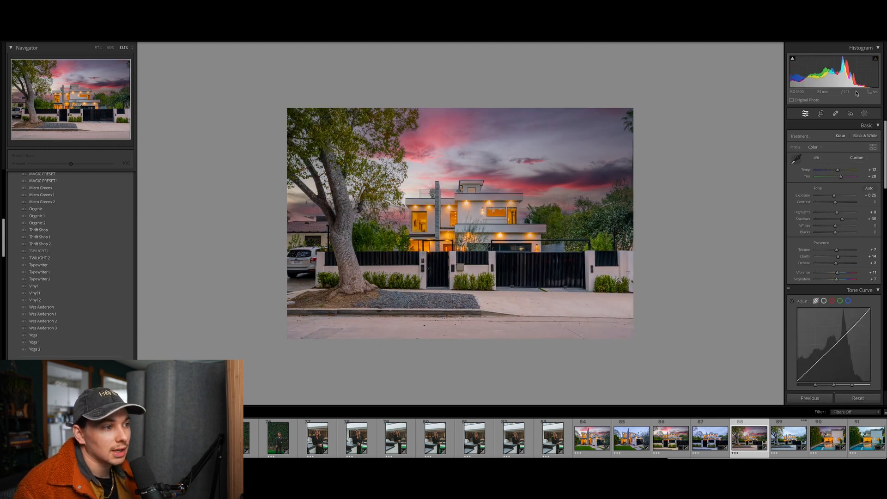
pyautogui.click(864, 113)
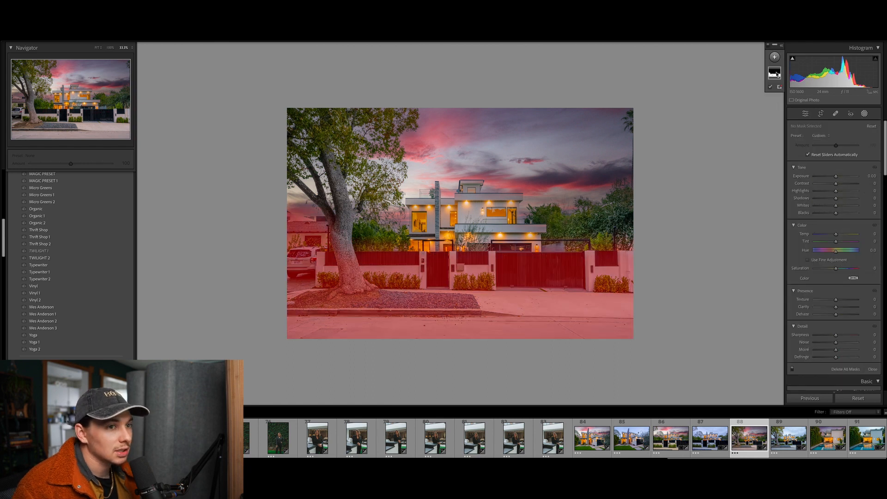
pyautogui.click(774, 72)
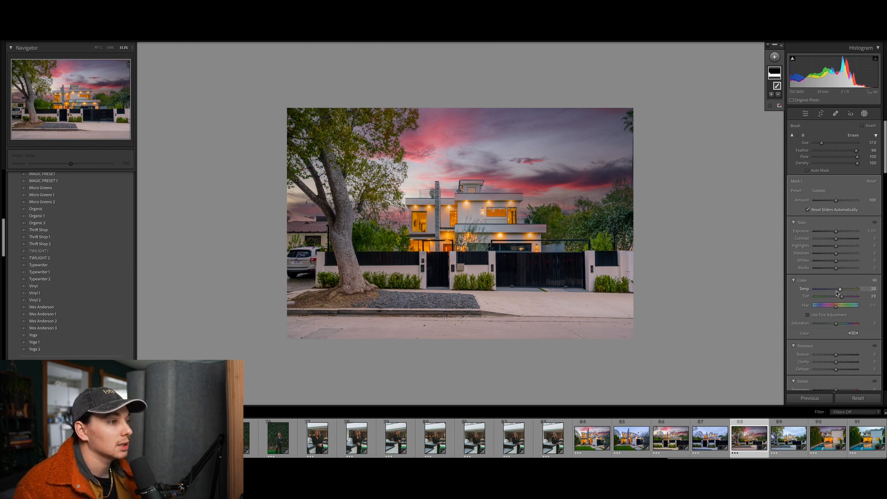
pyautogui.scroll(-2, 848, 301)
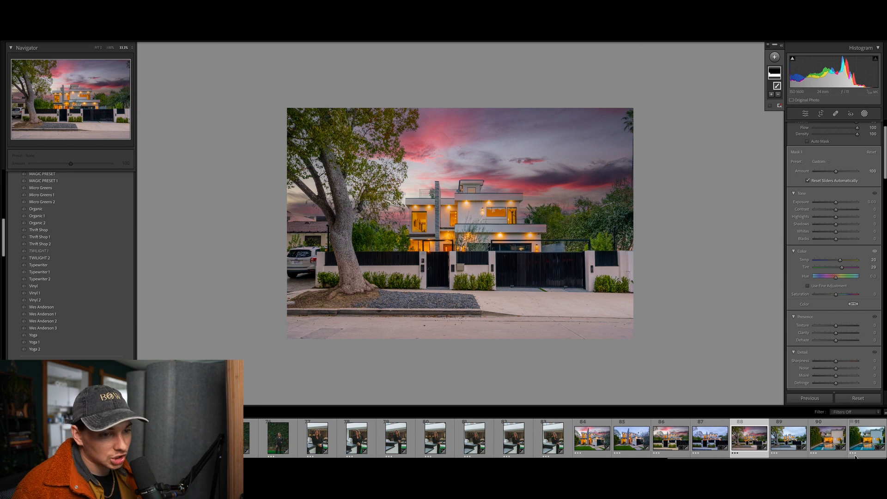
# Open photo 91, then photo 90, the purple-sky pool house
pyautogui.click(856, 438)
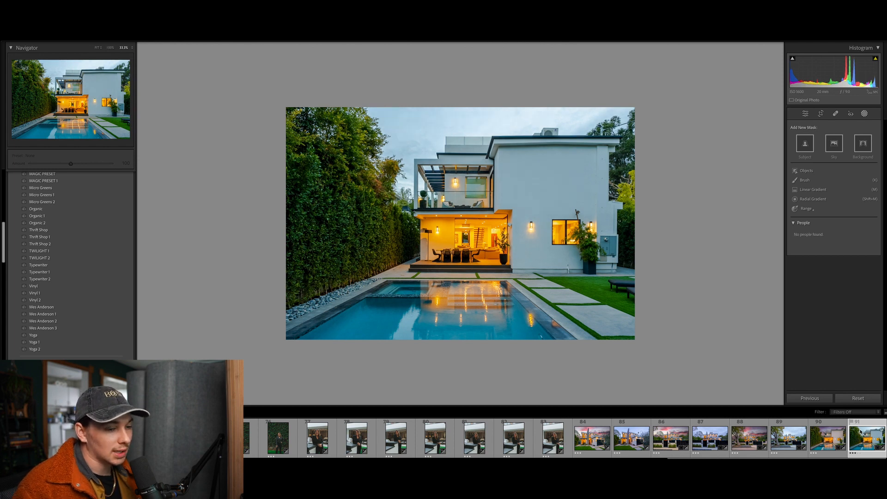
pyautogui.click(836, 438)
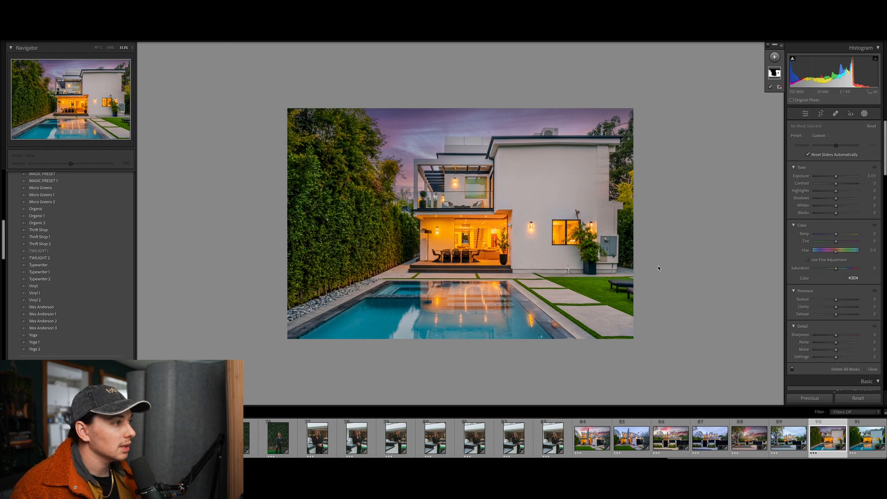
# Select Mask 1 to view its Temp 20, Tint 13 settings, restoring Brush 1 after deleting it
pyautogui.click(775, 73)
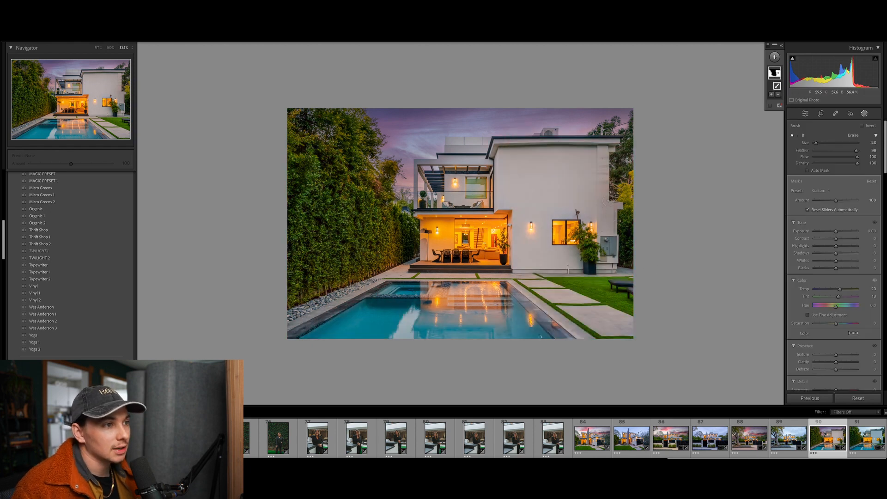
pyautogui.click(779, 78)
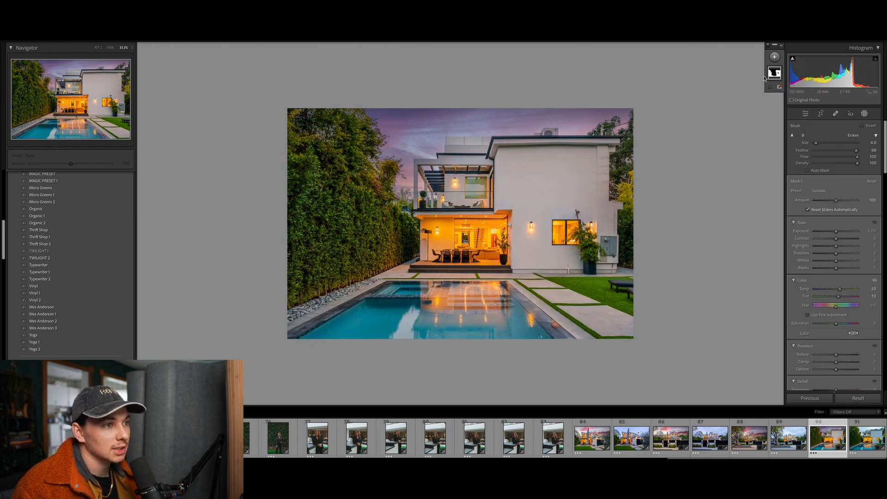
pyautogui.press('Escape')
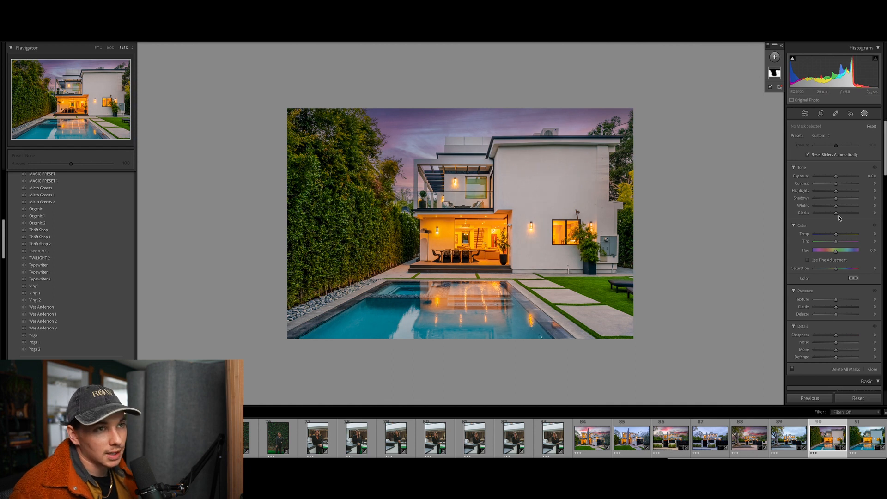
pyautogui.click(774, 73)
pyautogui.scroll(-1, 843, 289)
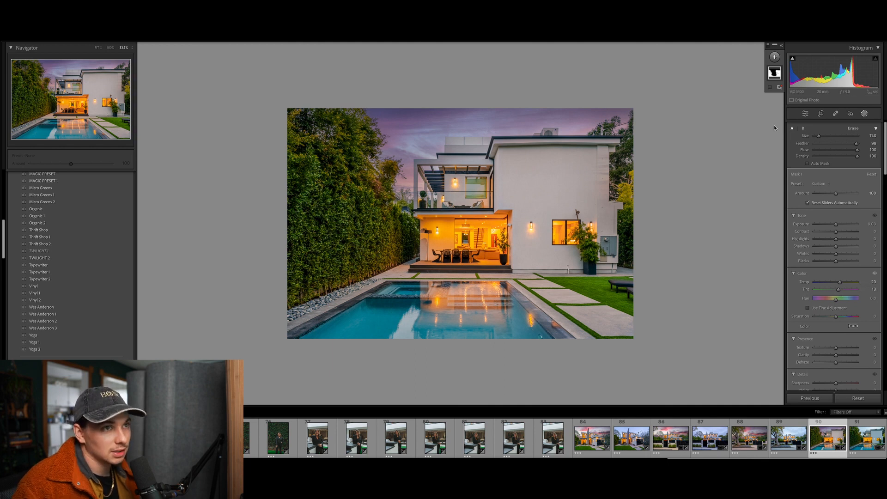
pyautogui.click(774, 73)
pyautogui.click(774, 73)
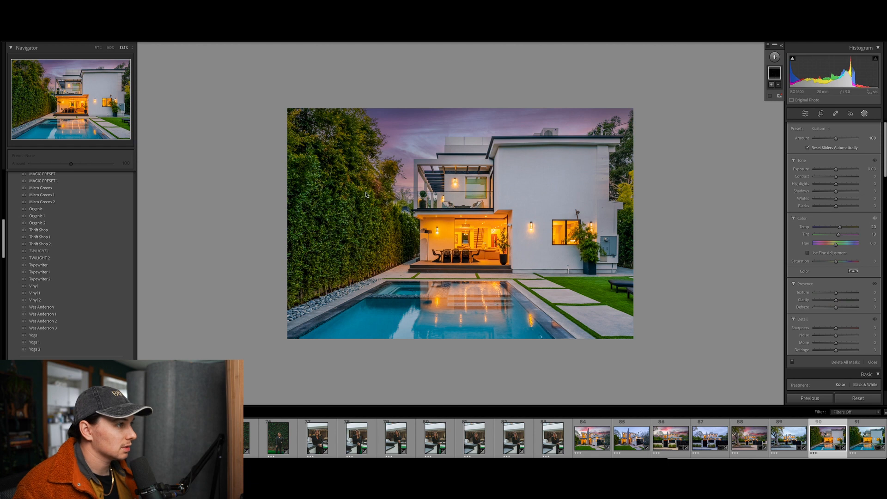
pyautogui.hotkey('ctrl', 'z')
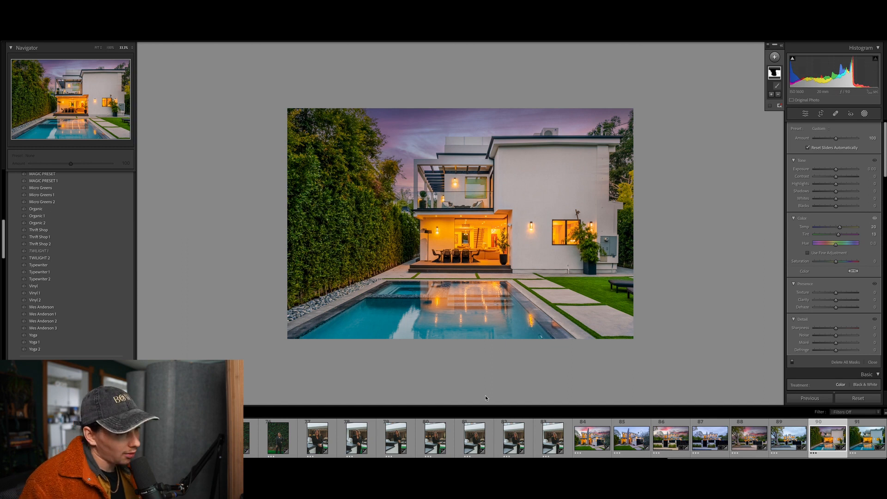
# Return to the pink-sky tree-framed house and crop in its left, top and right edges
pyautogui.click(682, 440)
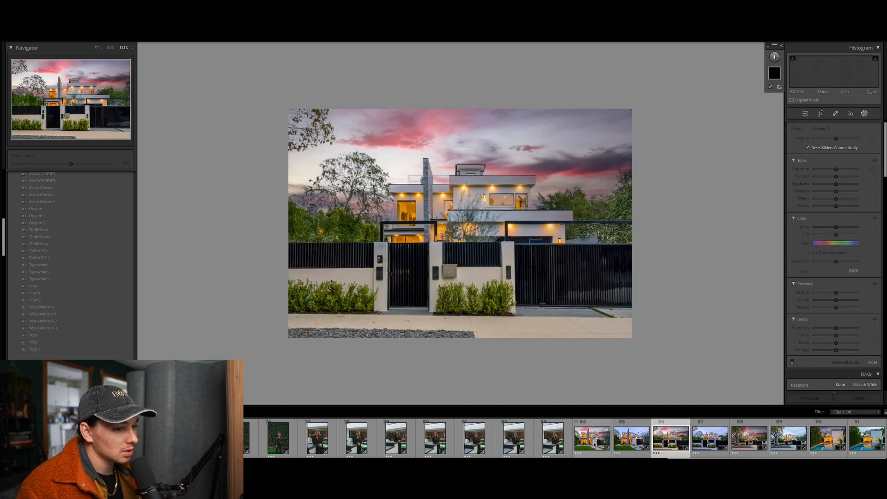
pyautogui.click(743, 441)
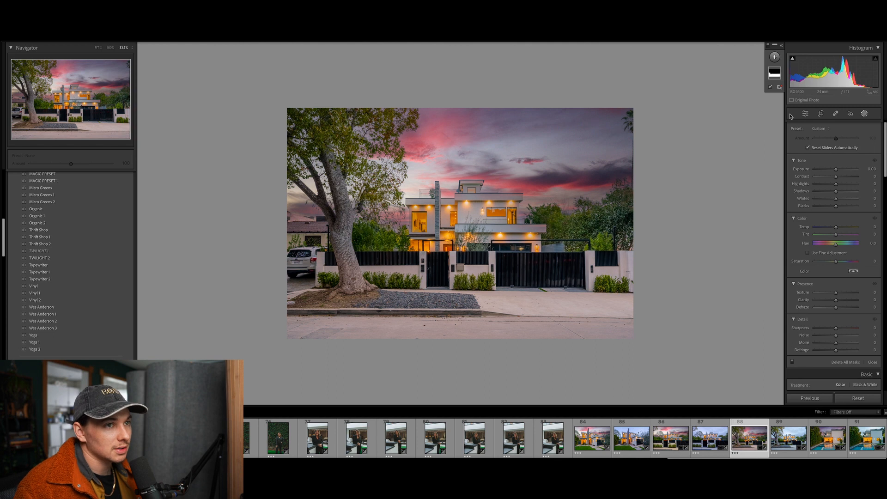
pyautogui.click(805, 113)
pyautogui.click(822, 114)
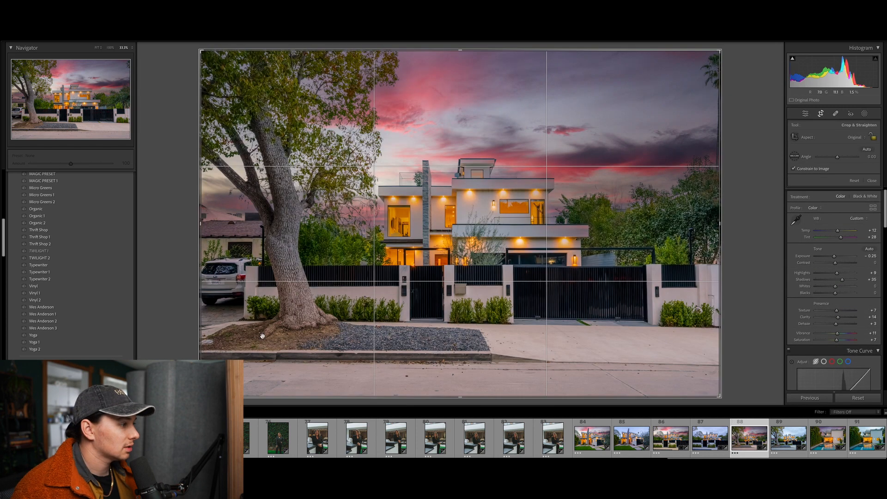
pyautogui.moveTo(201, 224); pyautogui.dragTo(222, 223)
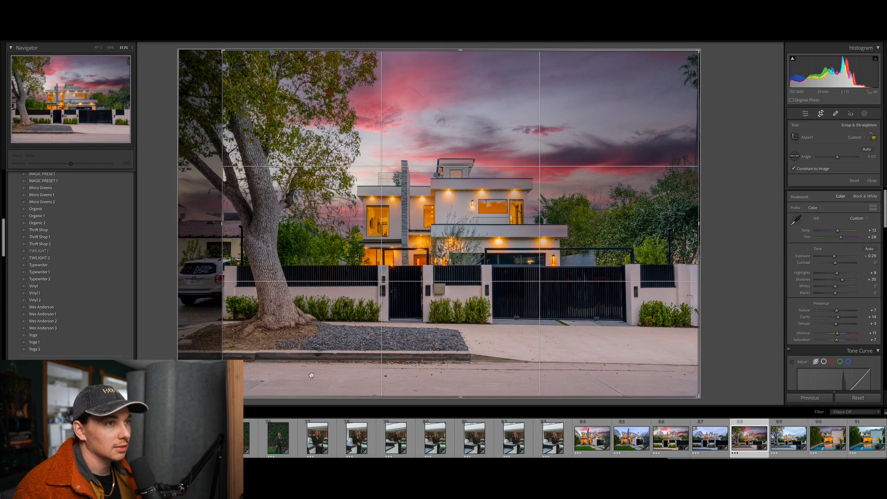
pyautogui.moveTo(699, 51); pyautogui.dragTo(695, 54)
pyautogui.press('Return')
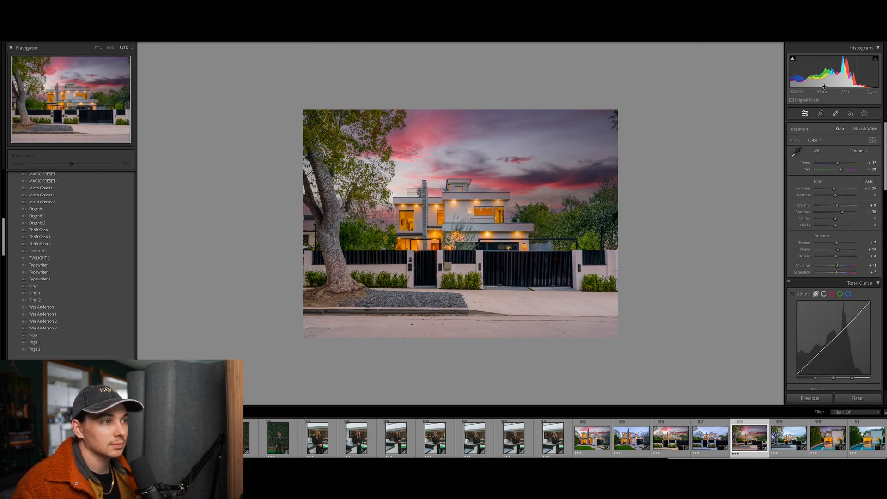
# Refine the crop, raising the bottom edge to cut the street and lowering the top to trim sky
pyautogui.click(821, 113)
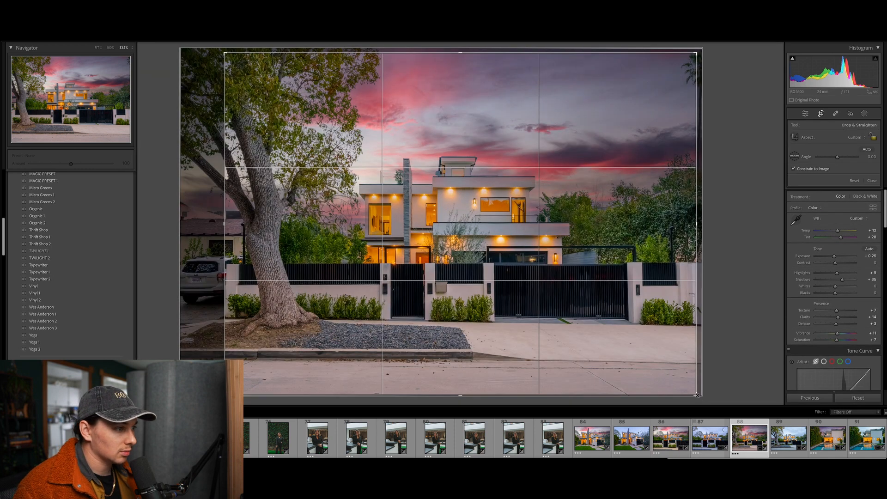
pyautogui.moveTo(696, 395); pyautogui.dragTo(698, 370)
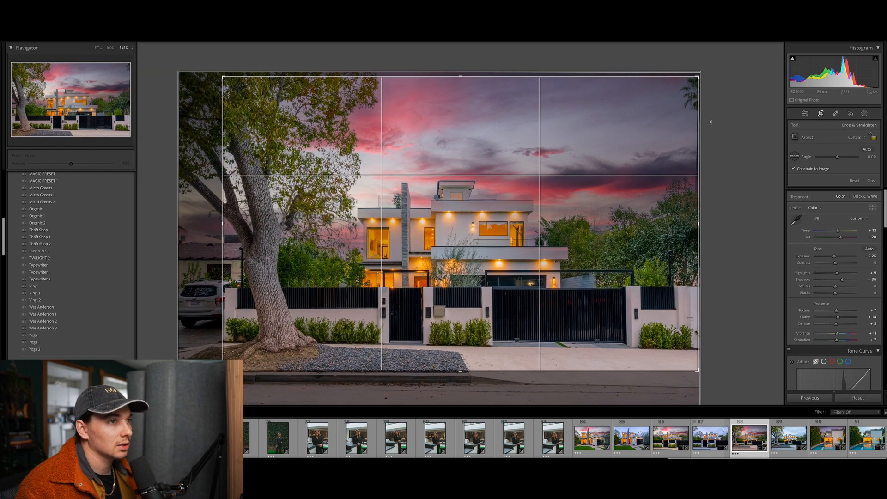
pyautogui.moveTo(698, 78); pyautogui.dragTo(698, 86)
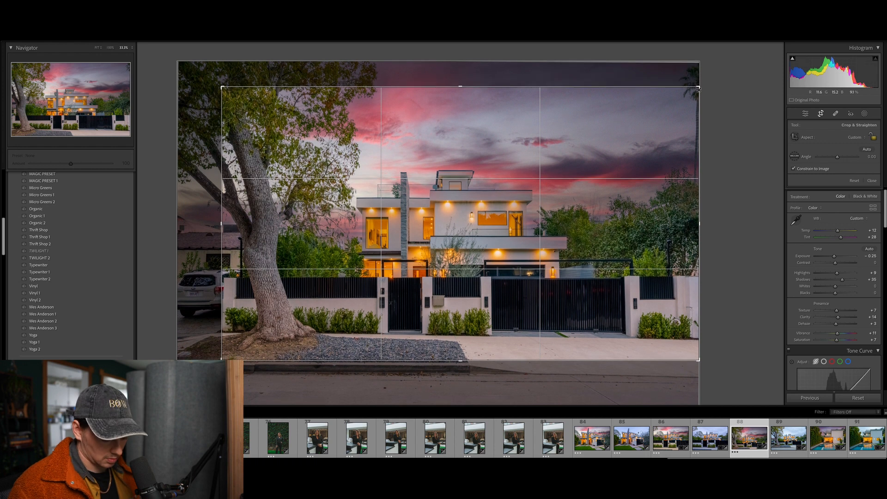
pyautogui.press('Return')
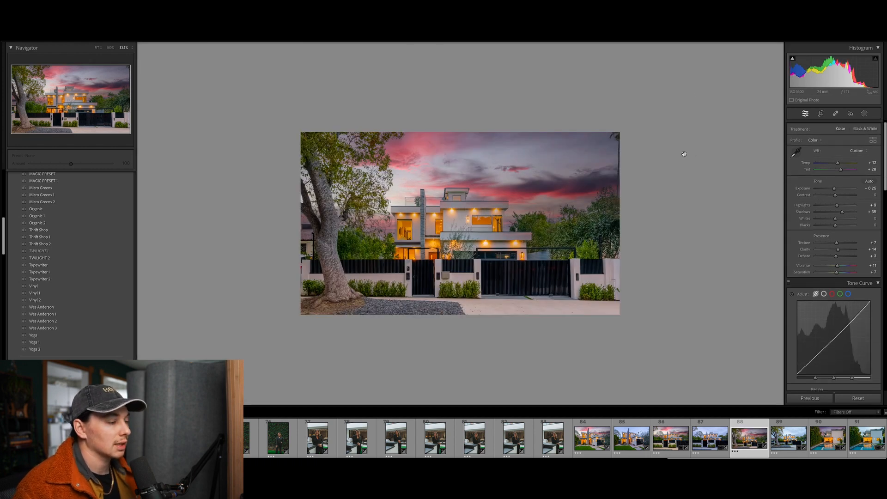